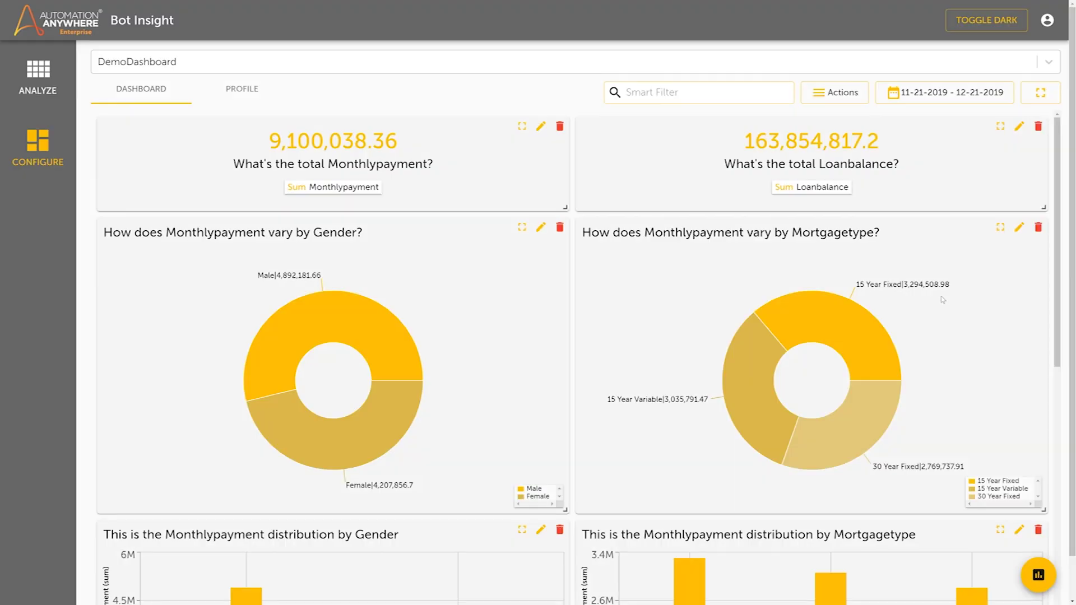
scroll(942, 299, "down", 1)
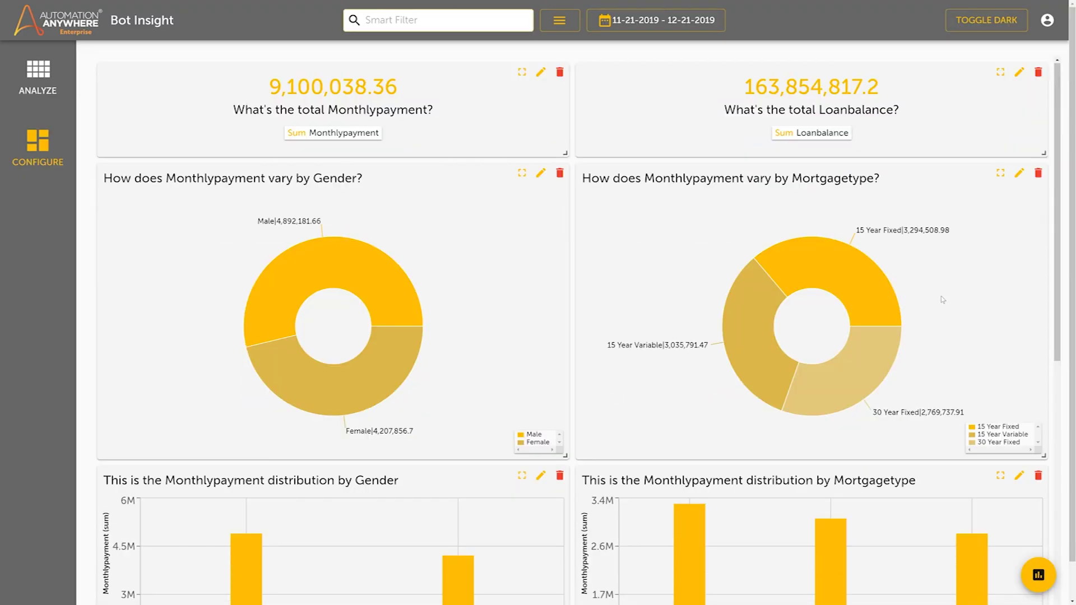
scroll(942, 300, "down", 1)
scroll(942, 300, "down", 1)
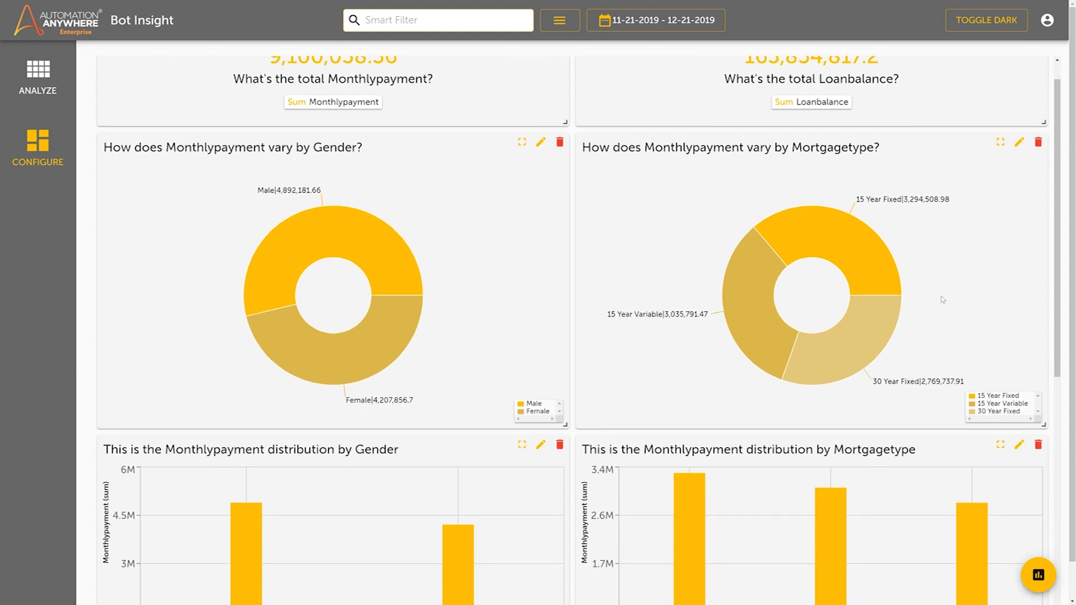
scroll(942, 299, "down", 1)
scroll(942, 299, "down", 2)
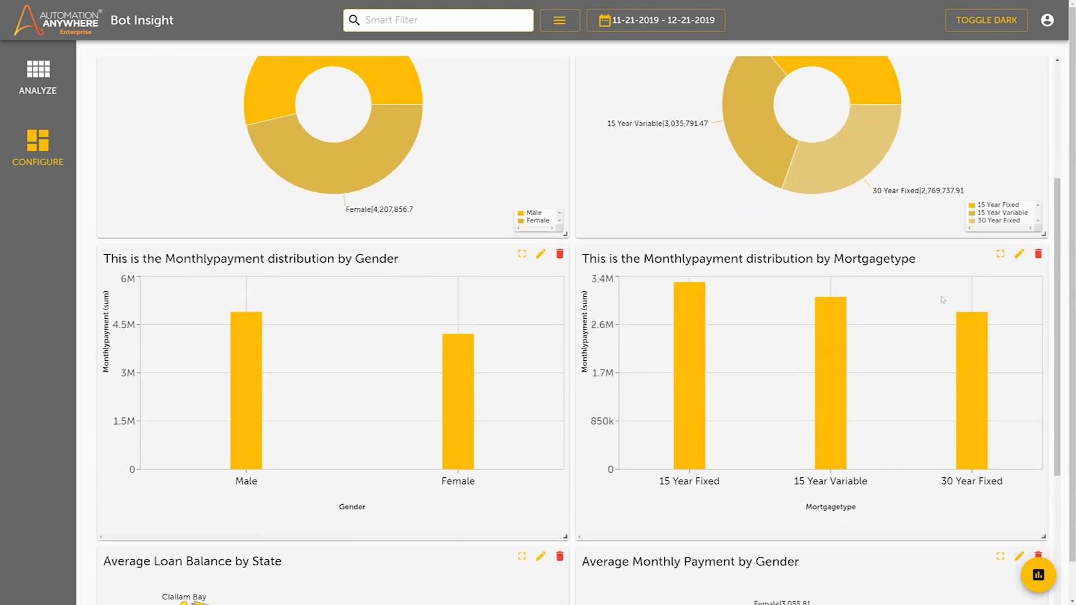
scroll(943, 300, "down", 1)
scroll(942, 299, "down", 2)
scroll(943, 300, "down", 2)
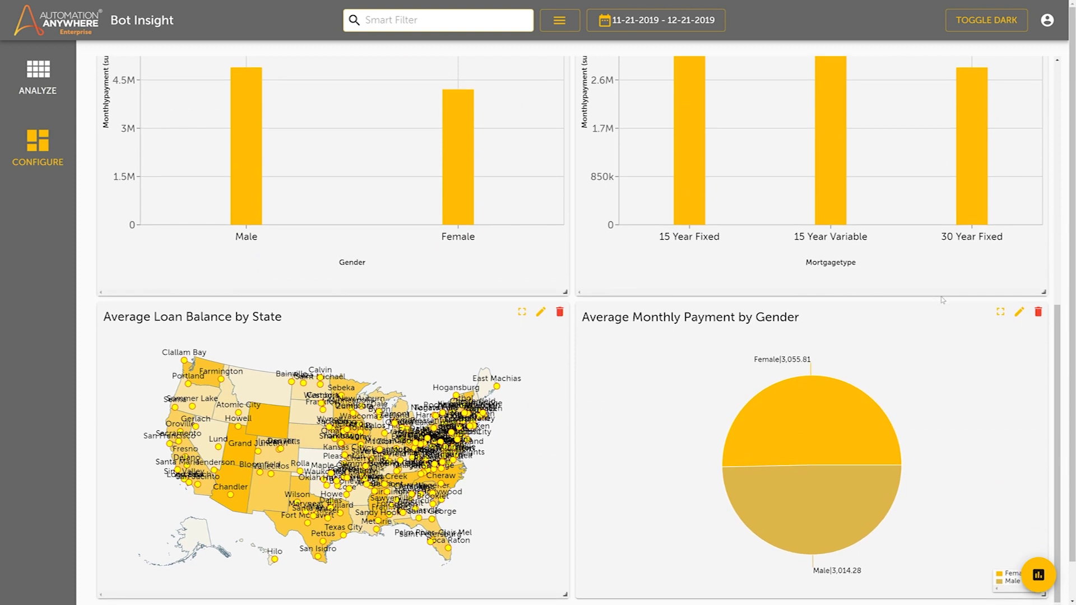
scroll(942, 300, "down", 1)
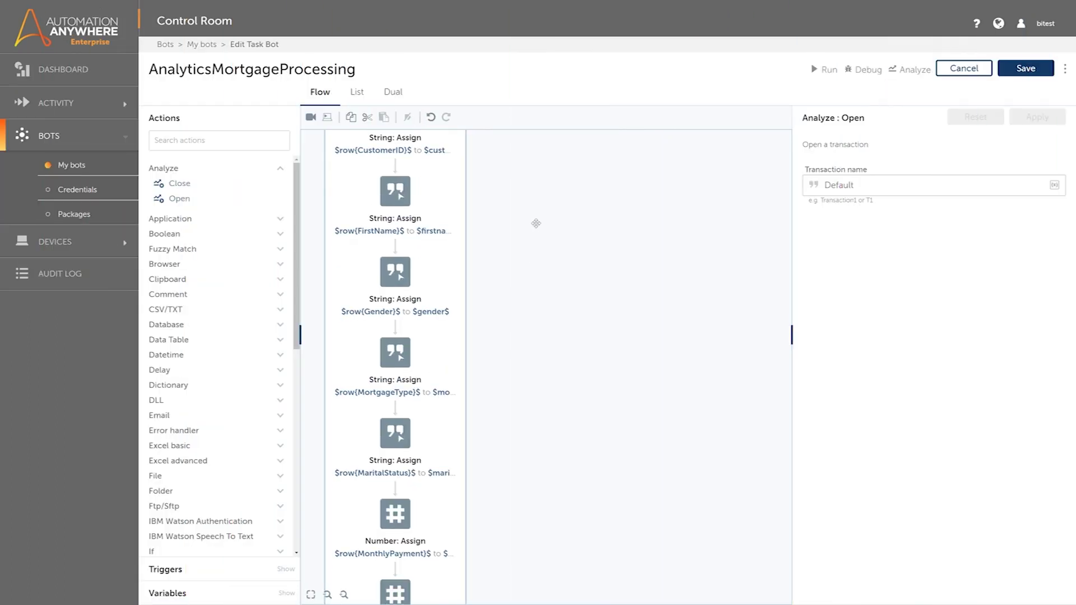
scroll(538, 211, "down", 2)
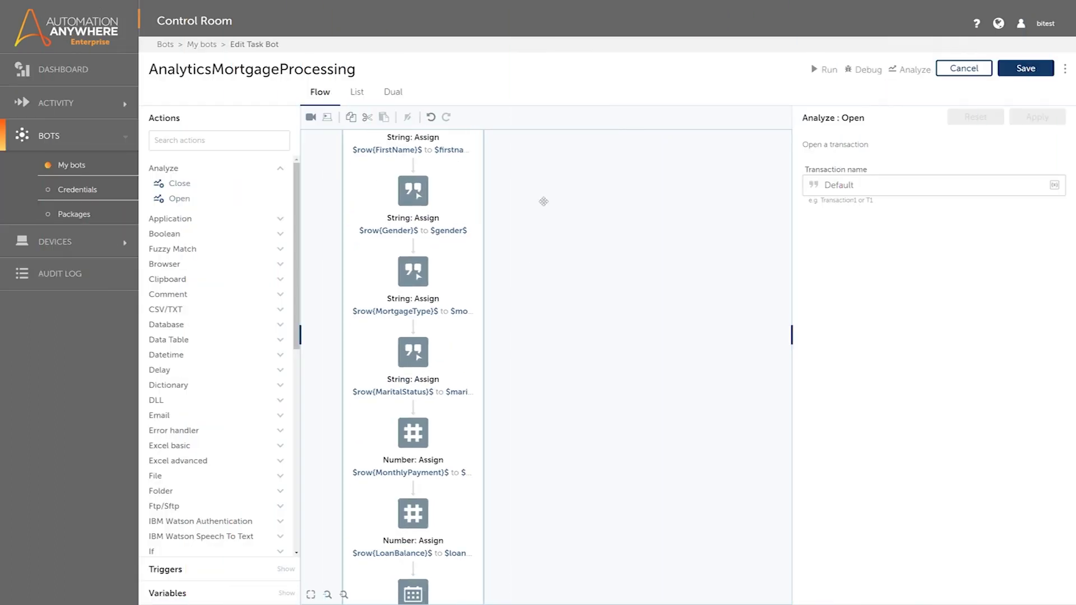
scroll(551, 470, "down", 1)
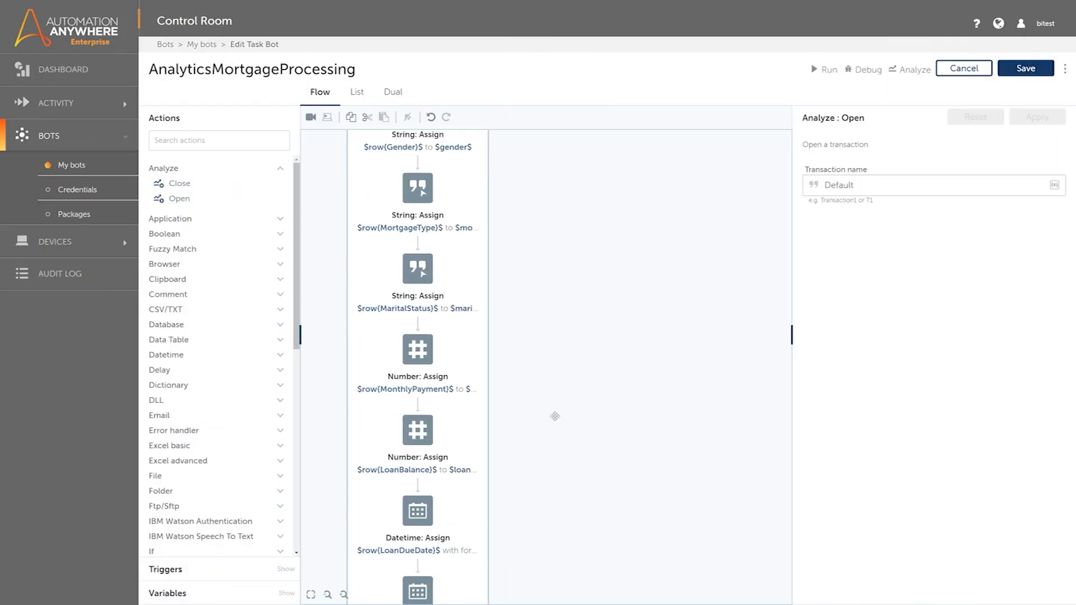
Place an Analyze: Open step as the first action inside the row loop
left_click_drag(555, 417, 580, 183)
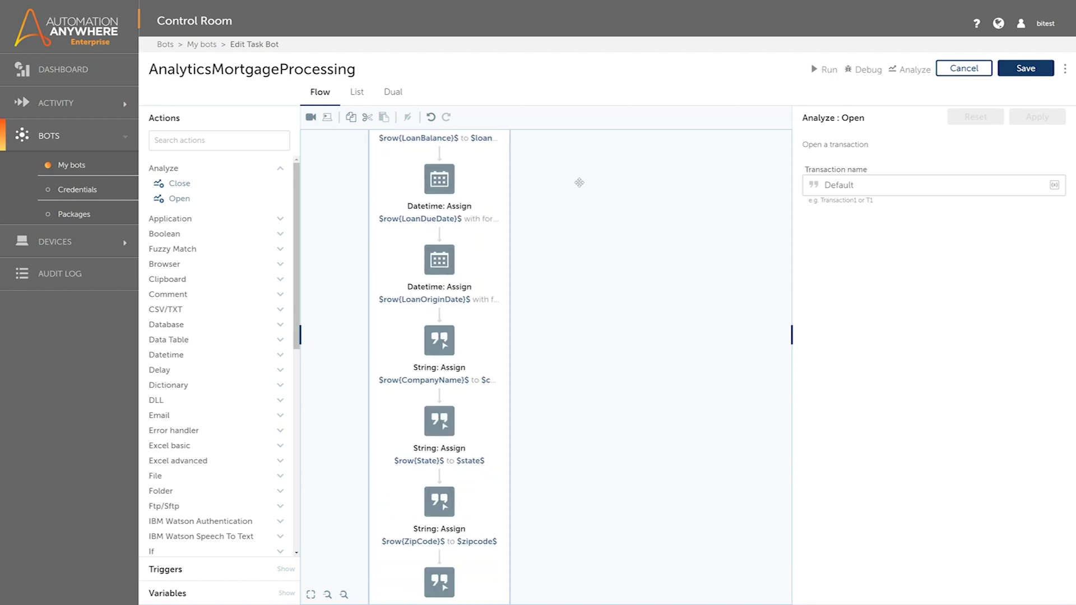
scroll(578, 183, "down", 1)
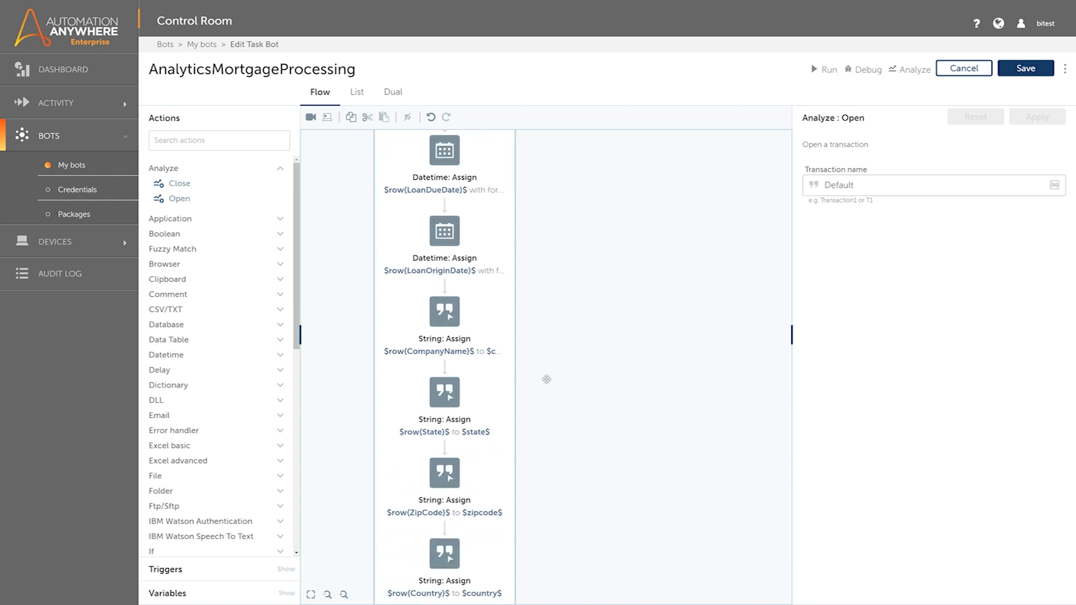
left_click_drag(546, 379, 547, 233)
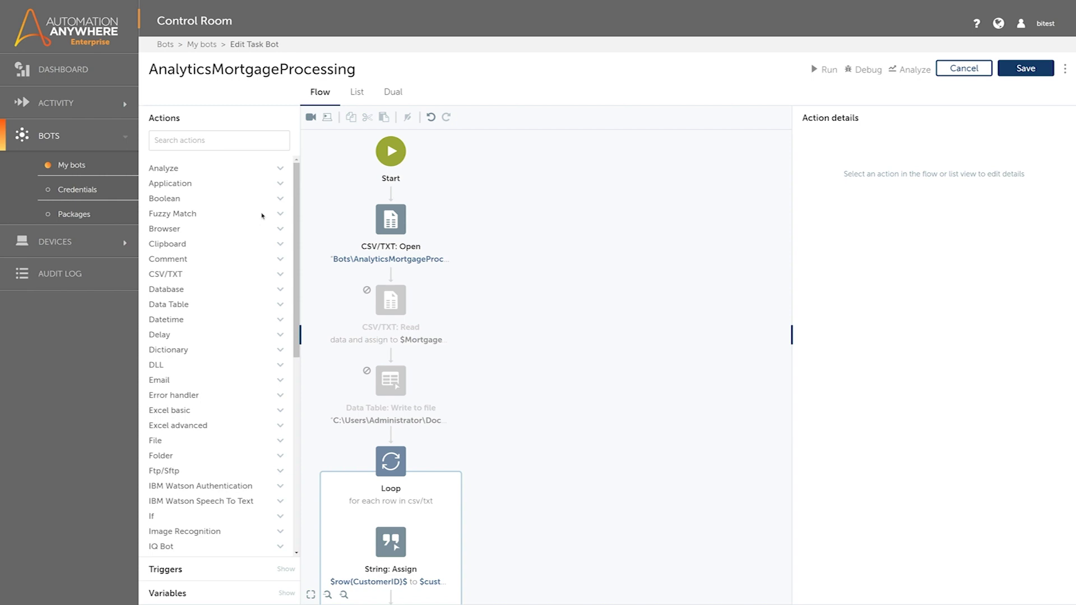
left_click(243, 171)
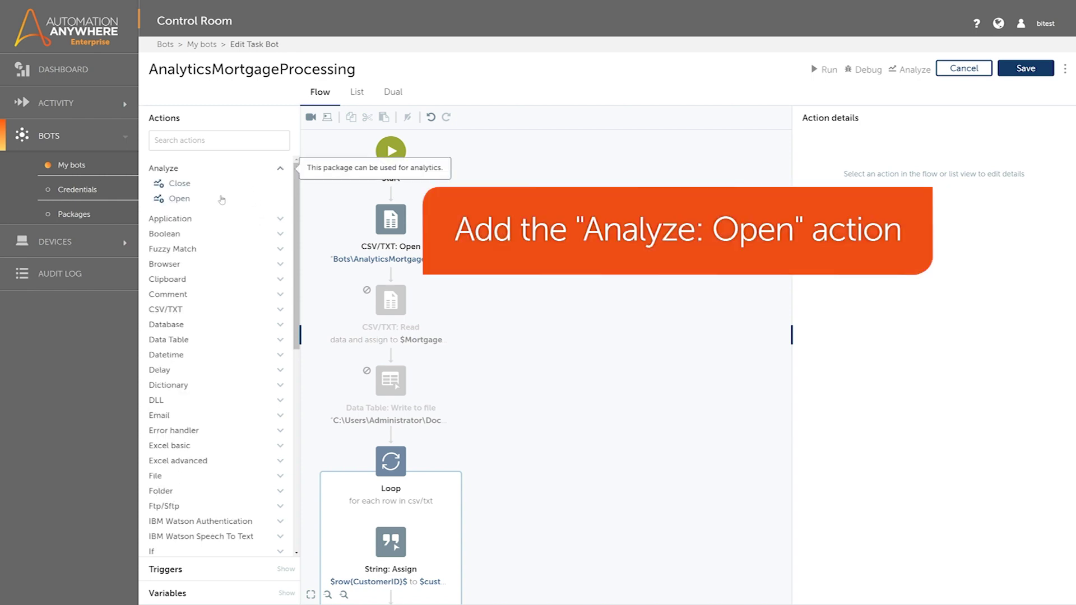
mouse_move(223, 199)
left_mouse_down()
mouse_move(277, 234)
mouse_move(391, 517)
left_mouse_up()
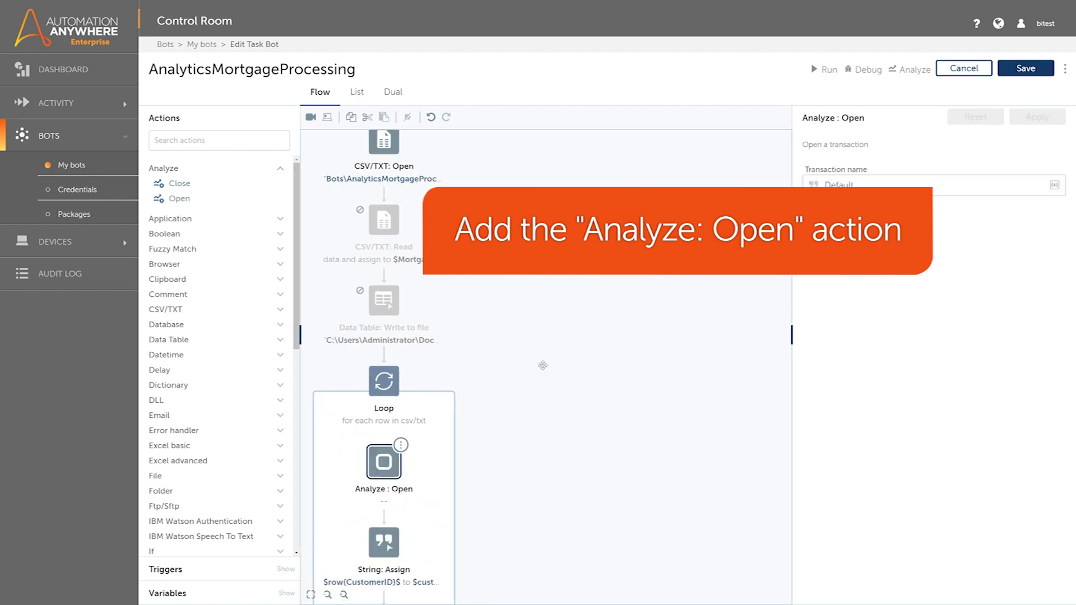
scroll(521, 361, "down", 3)
scroll(550, 377, "down", 4)
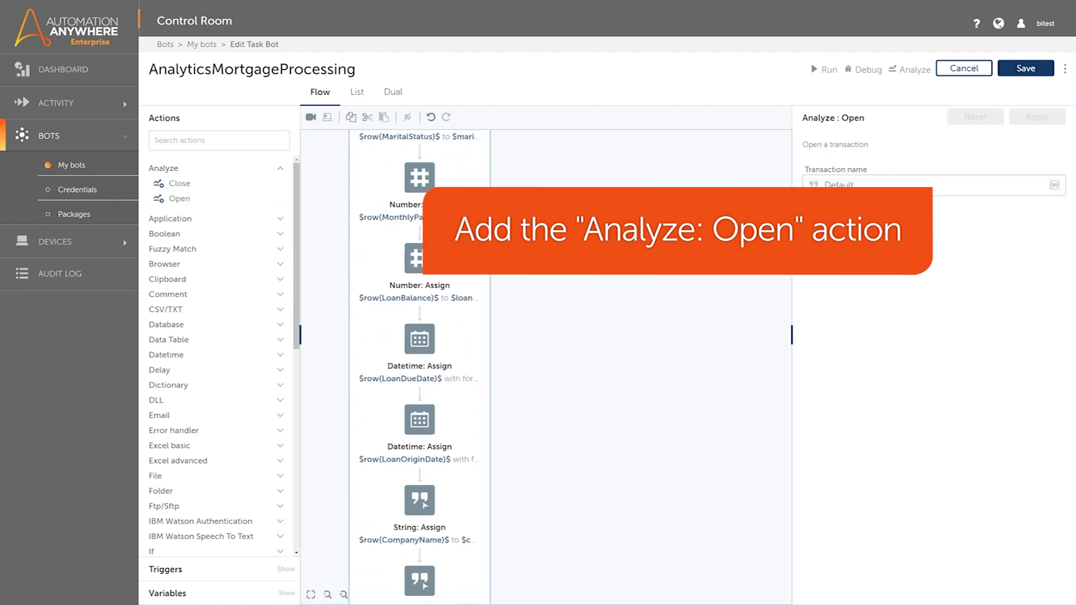
scroll(550, 377, "down", 2)
scroll(557, 585, "down", 5)
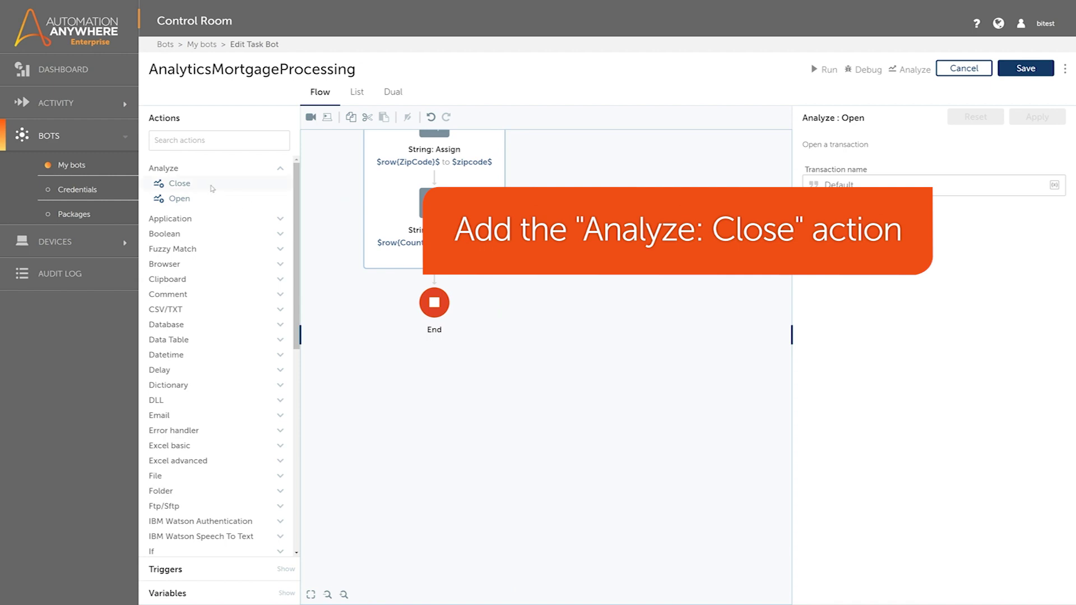
mouse_move(179, 183)
left_mouse_down()
mouse_move(416, 243)
mouse_move(405, 256)
left_mouse_up()
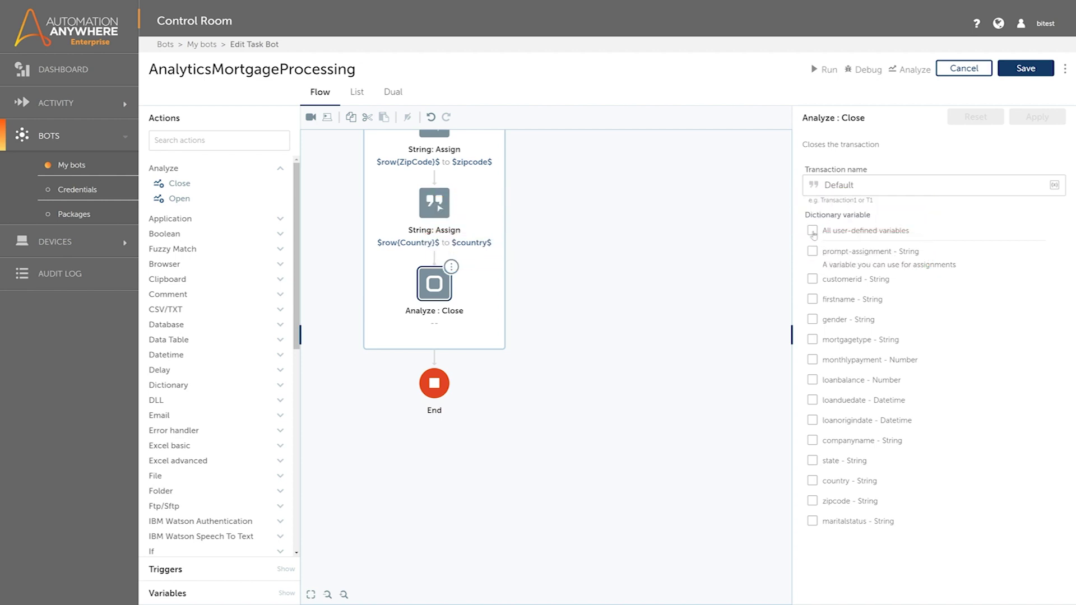
Set the Analyze: Close step to capture all user-defined variables and apply it
left_click(812, 230)
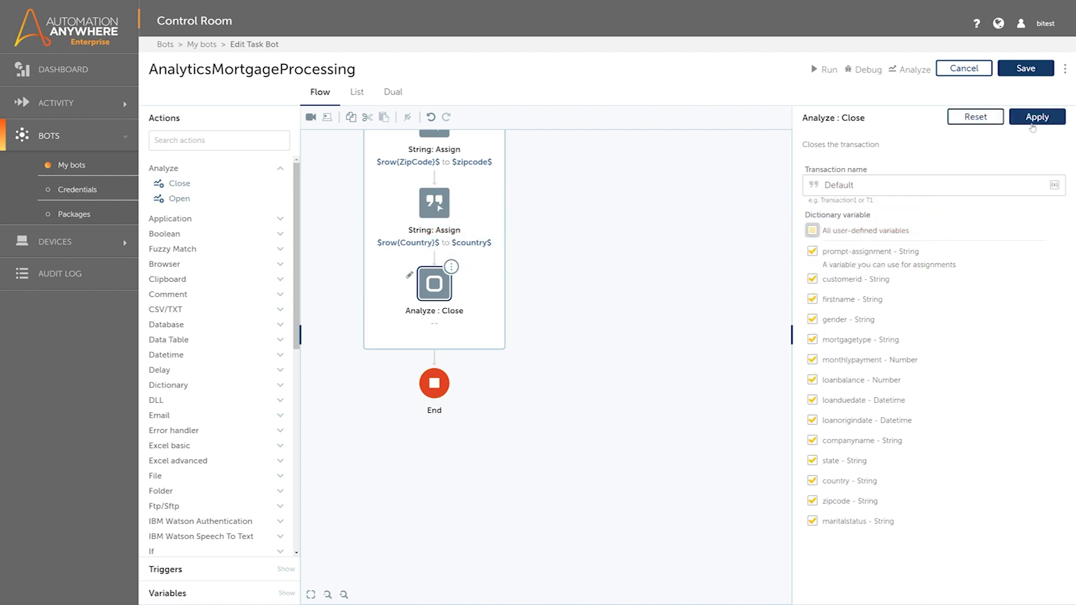
left_click(1032, 122)
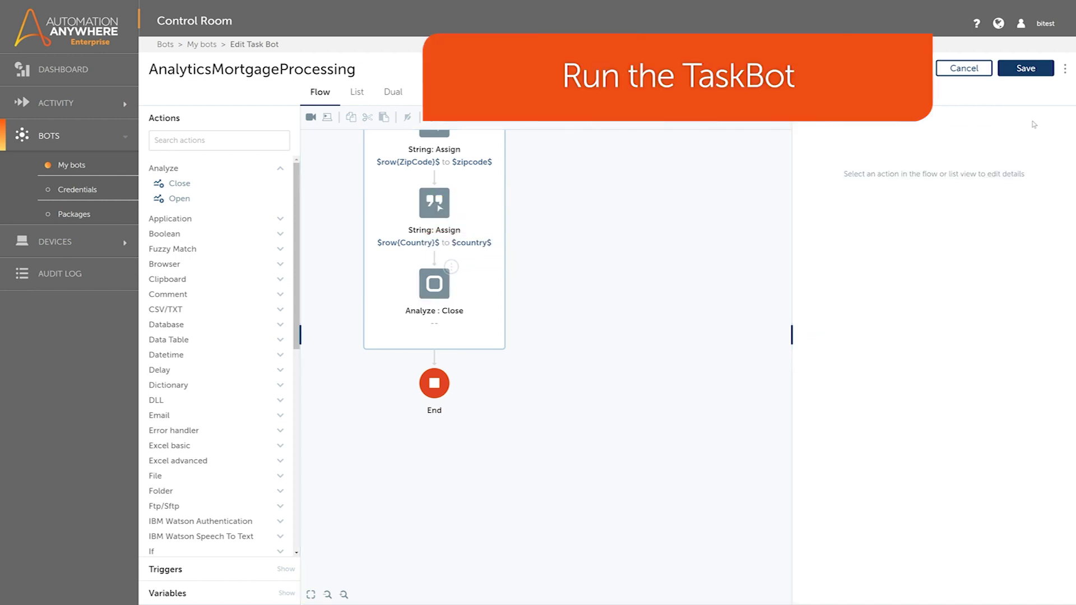
Save the mortgage bot and dismiss the successful-run message
left_click(1026, 72)
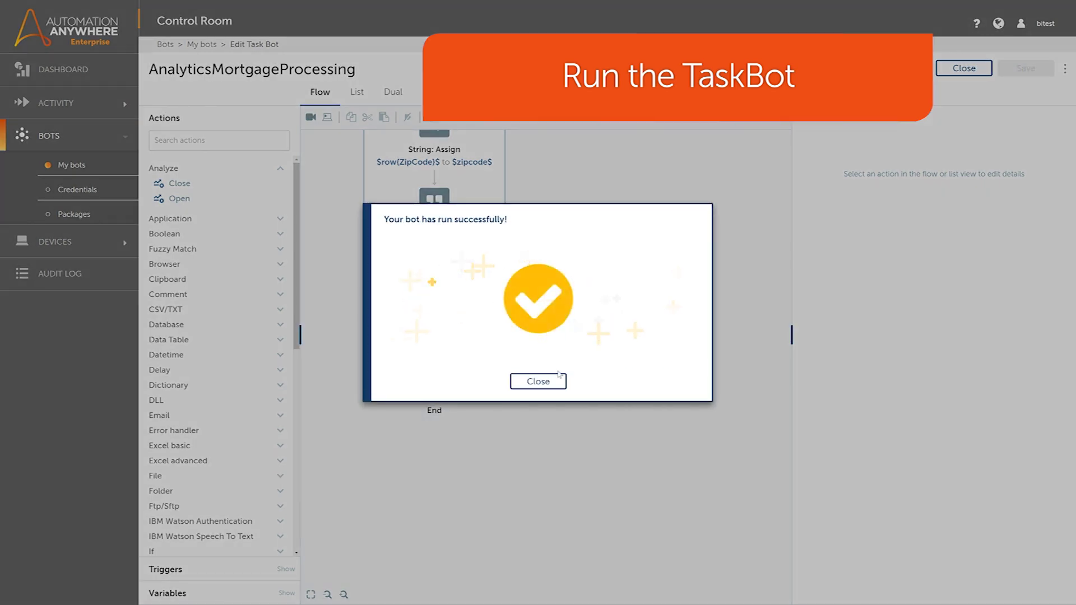
left_click(538, 380)
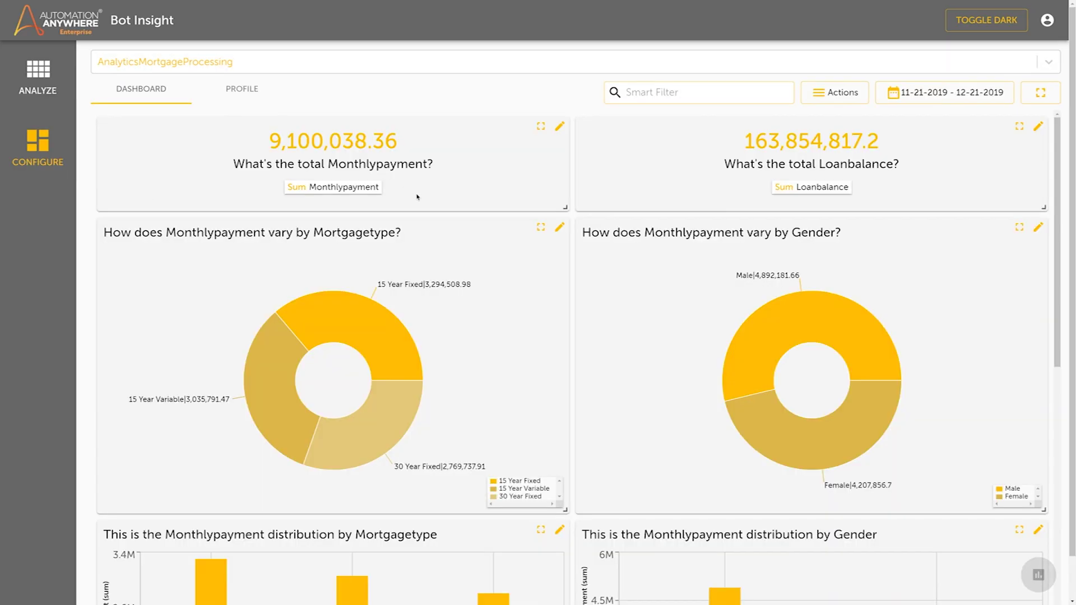
left_click(831, 93)
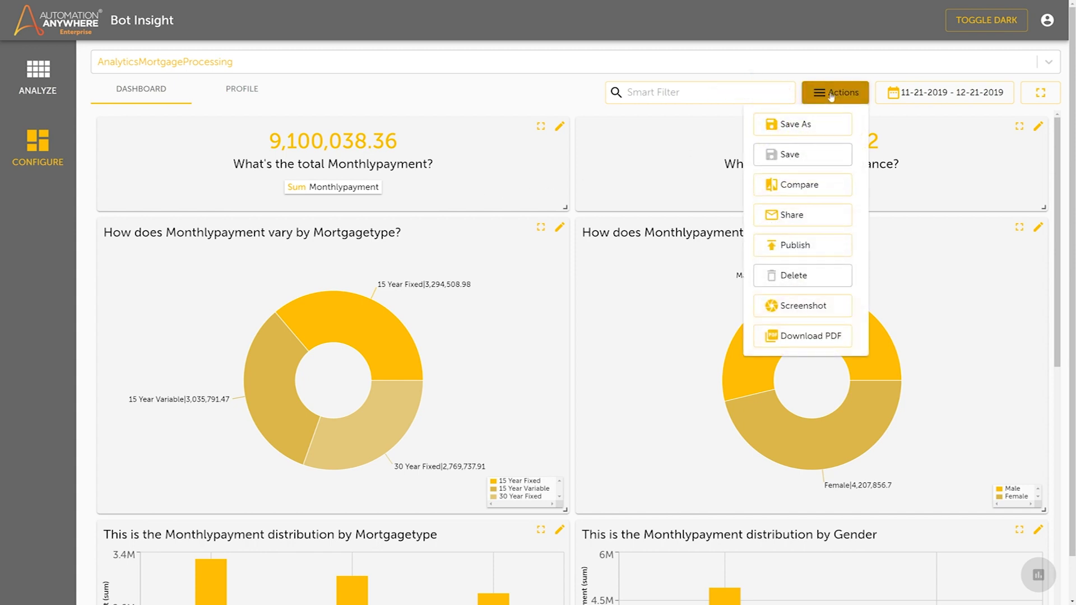
left_click(823, 125)
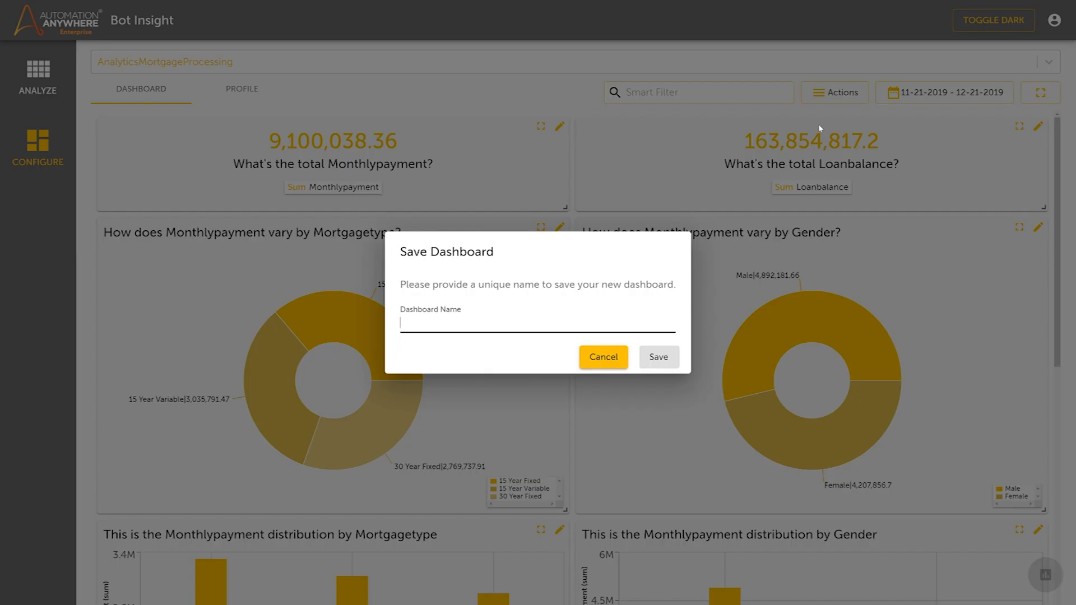
type("Demo")
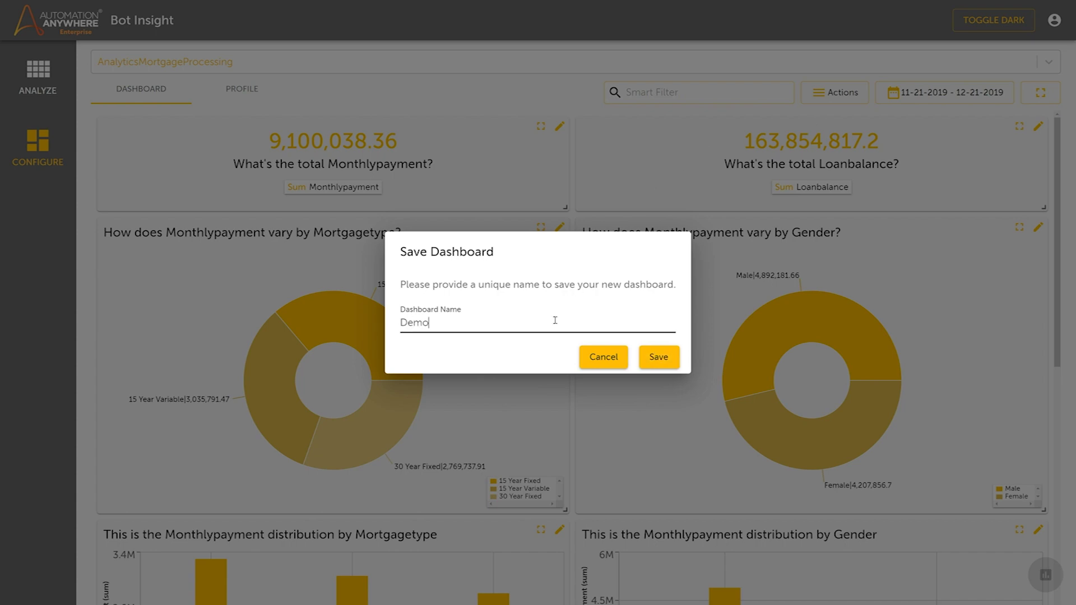
type("Dashboard")
left_click(660, 361)
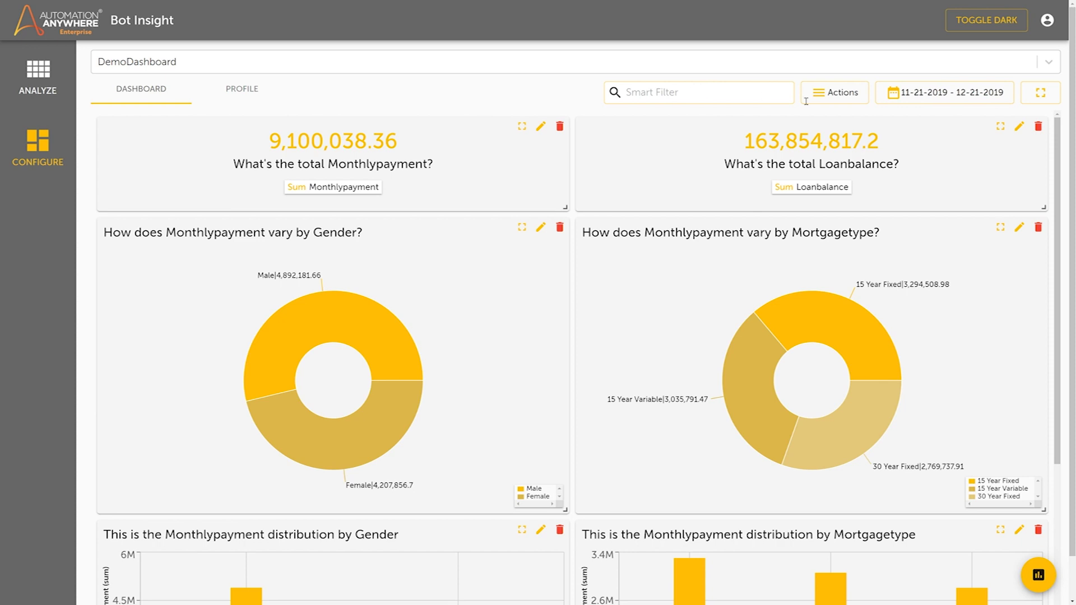
left_click(864, 101)
Start a new US Map visualization on the DemoDashboard
left_click(1037, 575)
scroll(598, 480, "down", 3)
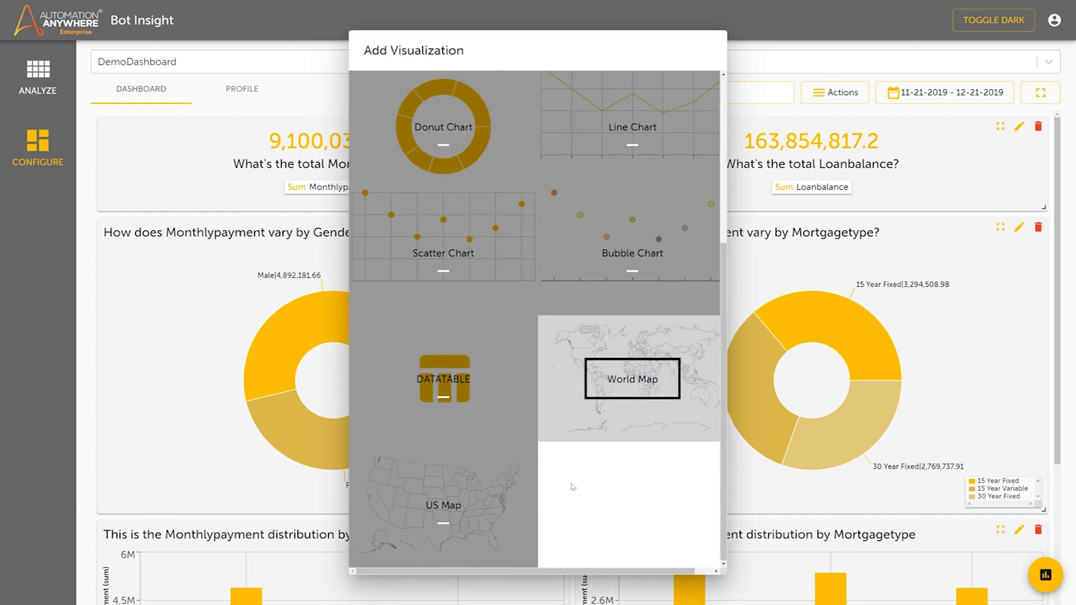
left_click(454, 504)
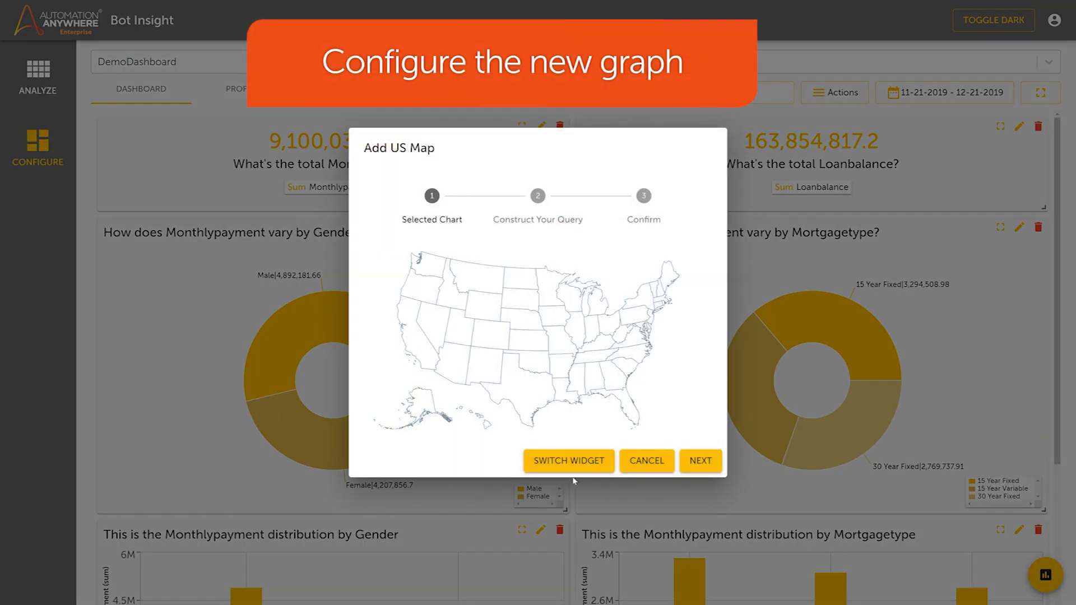
left_click(697, 471)
Title the map 'Average Loan Balance By State', averaging, grouped by zip Customerid
left_click(445, 258)
type("Average ")
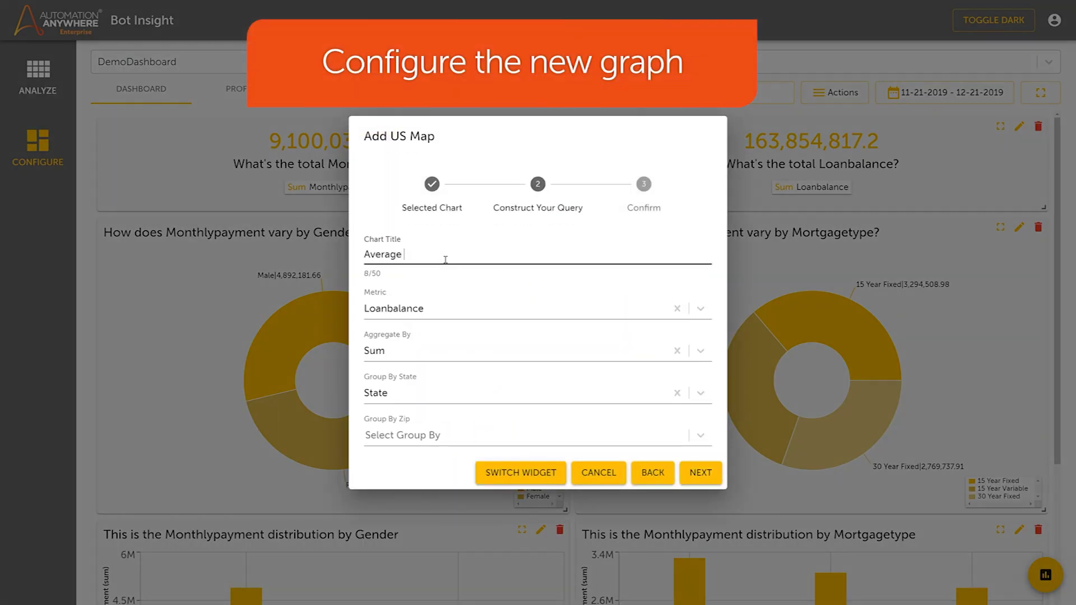
type("Loan Blalance By State")
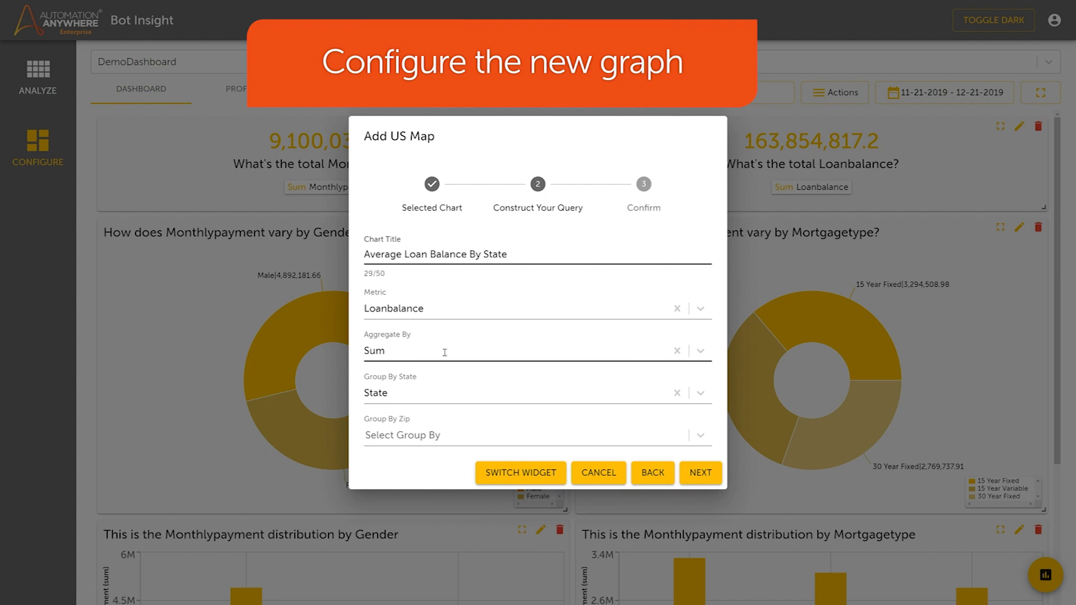
left_click(445, 352)
left_click(410, 444)
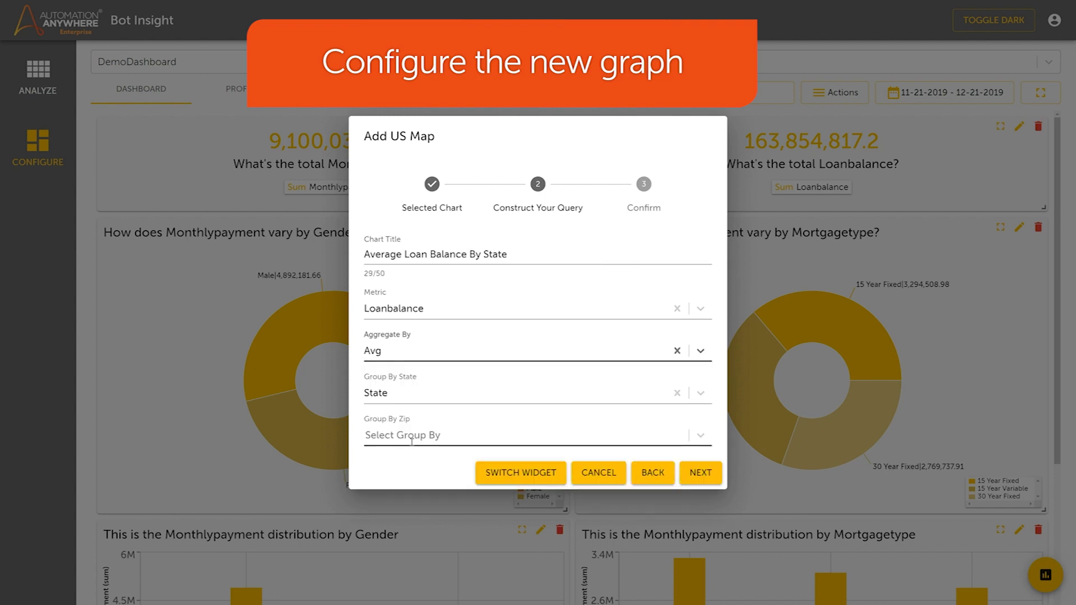
left_click(413, 439)
left_click(452, 507)
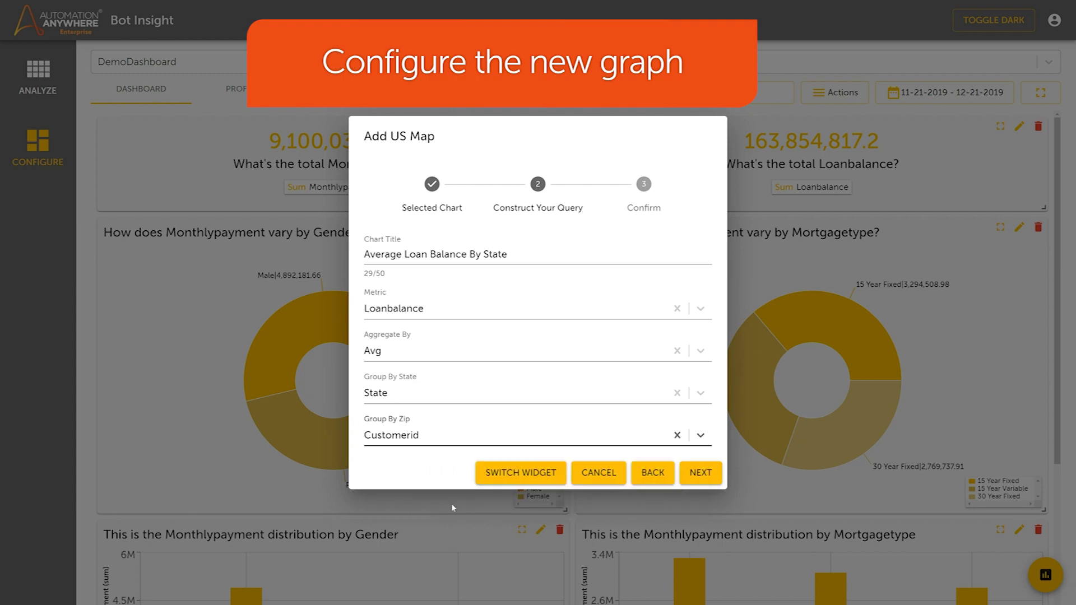
left_click(703, 473)
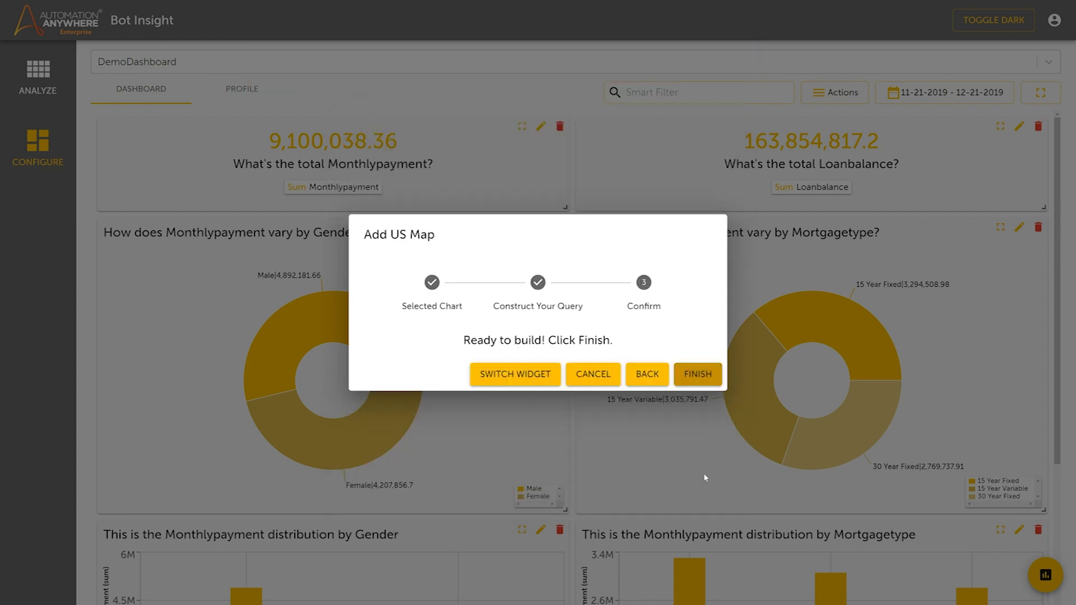
left_click(694, 373)
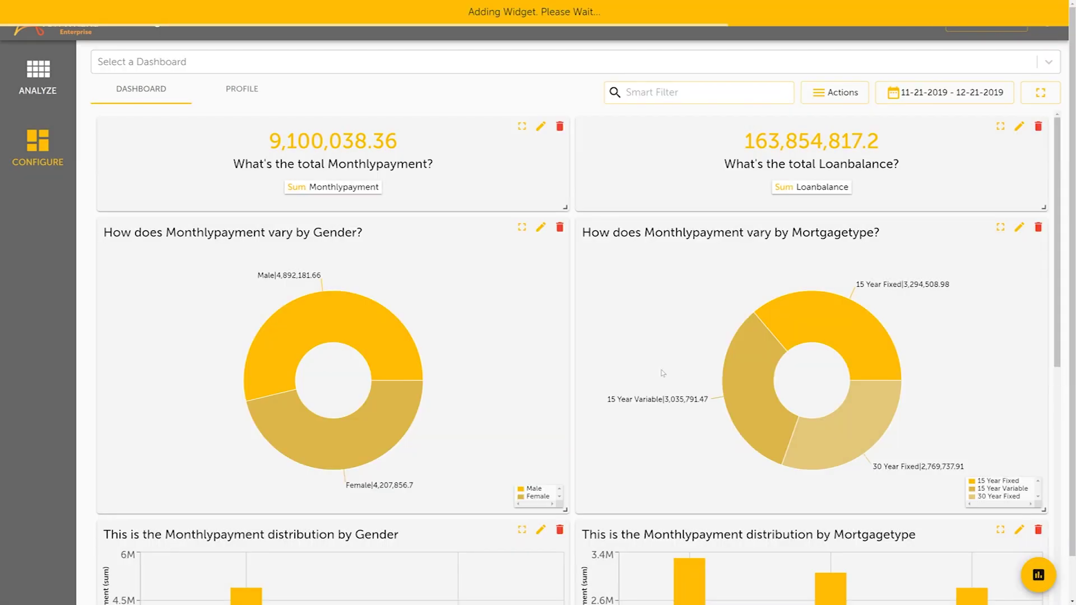
scroll(648, 372, "down", 6)
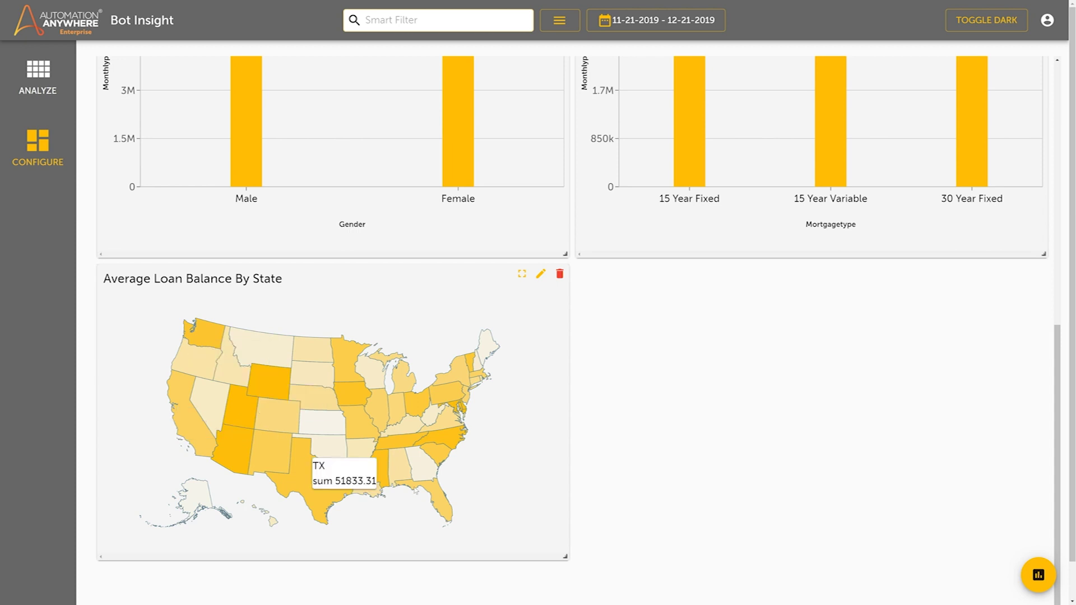
mouse_move(446, 504)
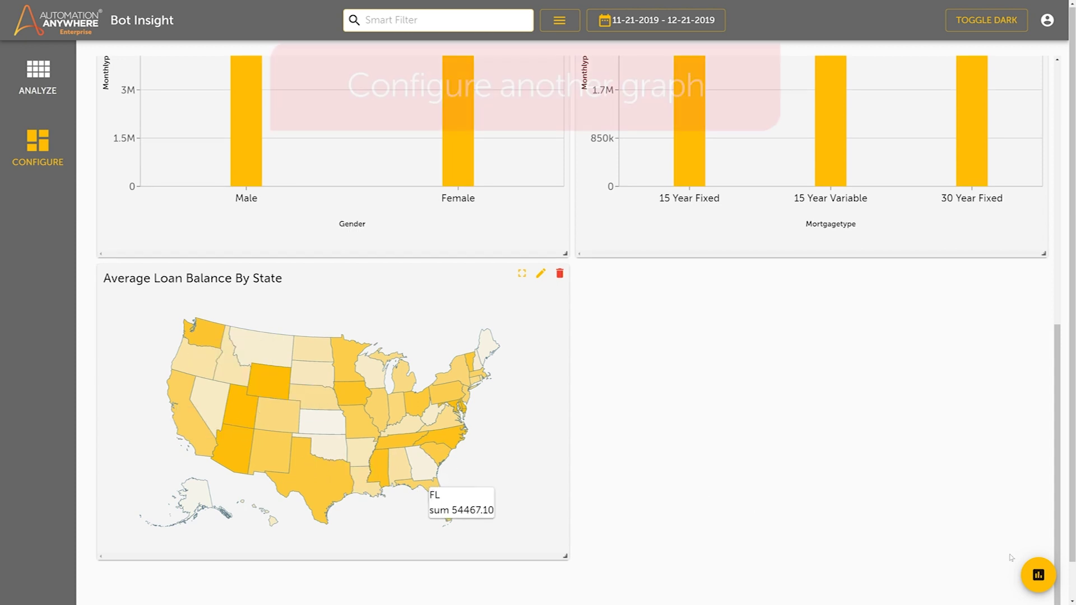
Start a new Pie Chart visualization on the dashboard
left_click(1038, 576)
left_click(656, 269)
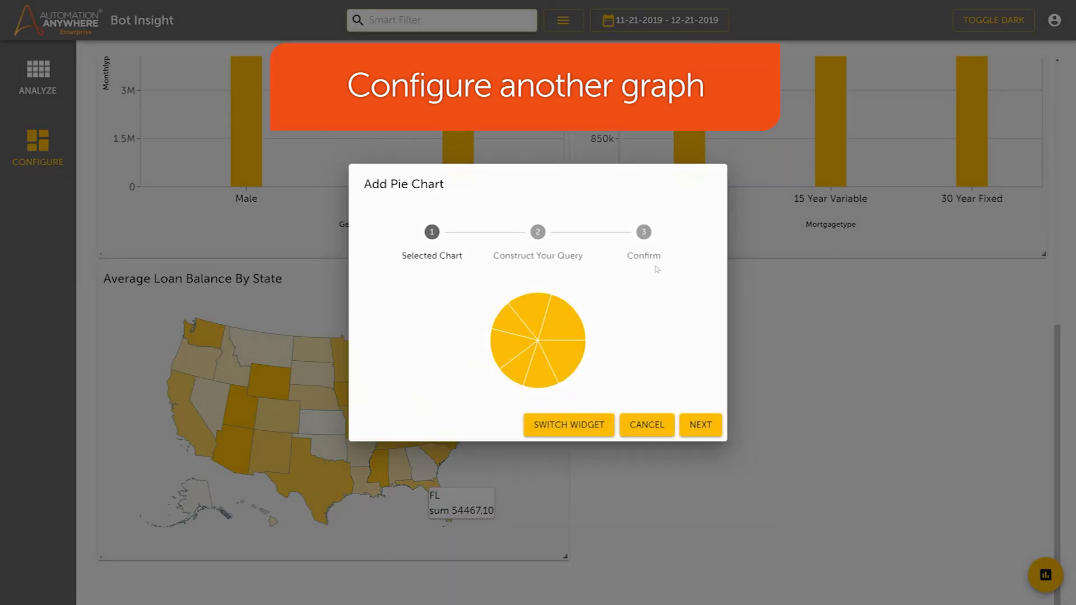
left_click(699, 425)
Title the pie 'Average Monthly Payment by Gender', averaging Monthlypayment, grouped by Gender
left_click(577, 275)
type("Average Monthly Payment by Gender")
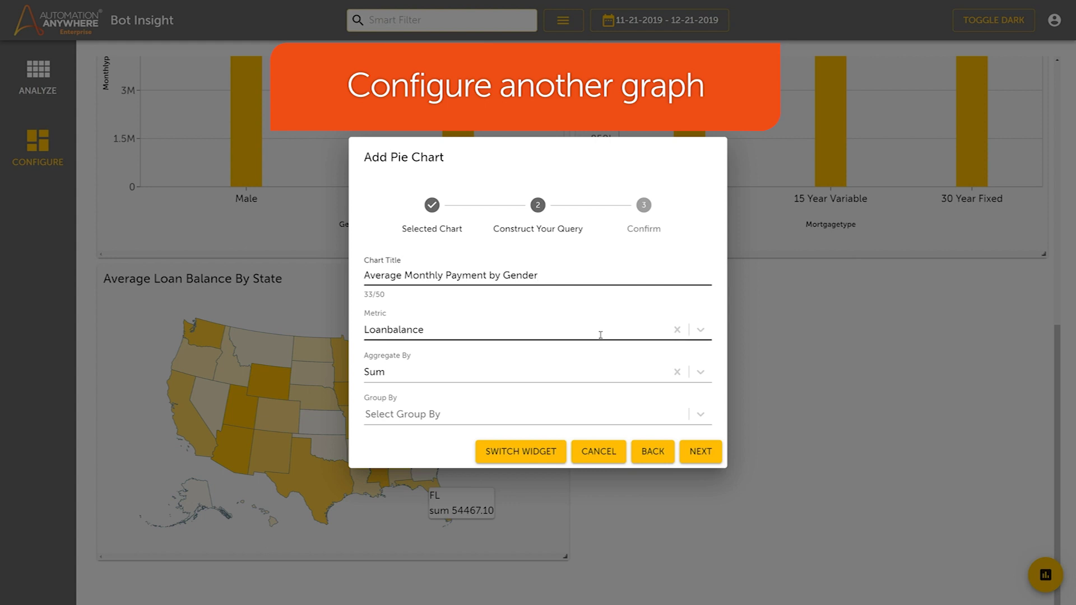
left_click(593, 329)
left_click(531, 374)
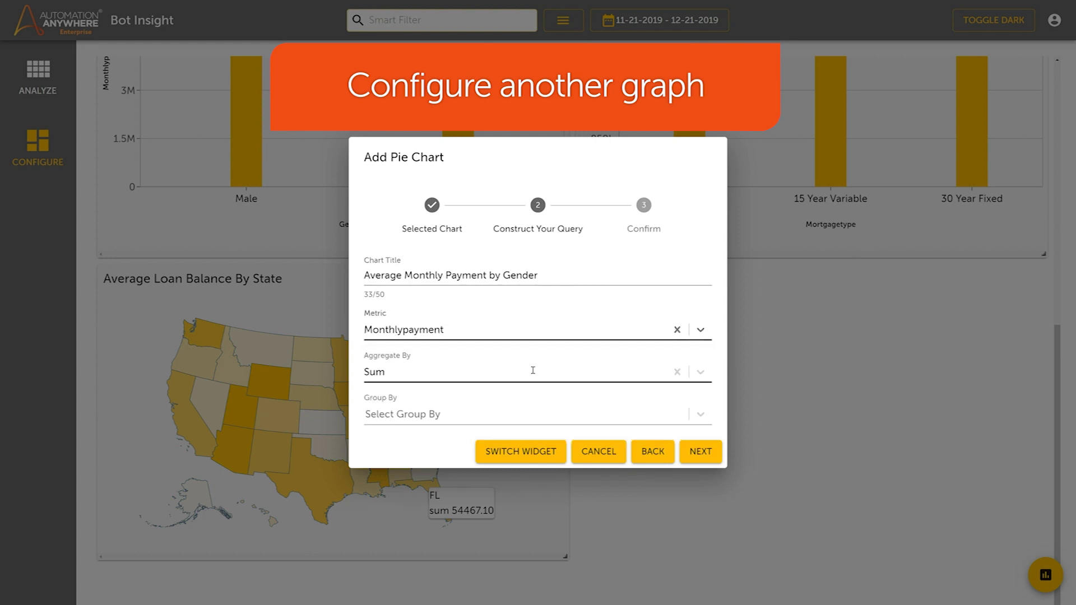
left_click(533, 377)
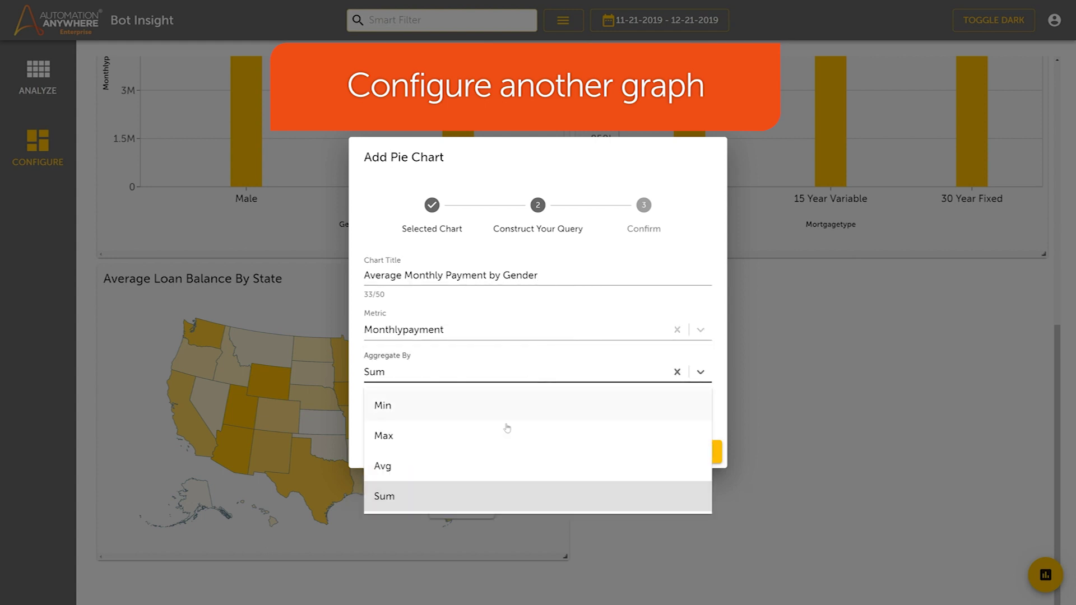
left_click(450, 454)
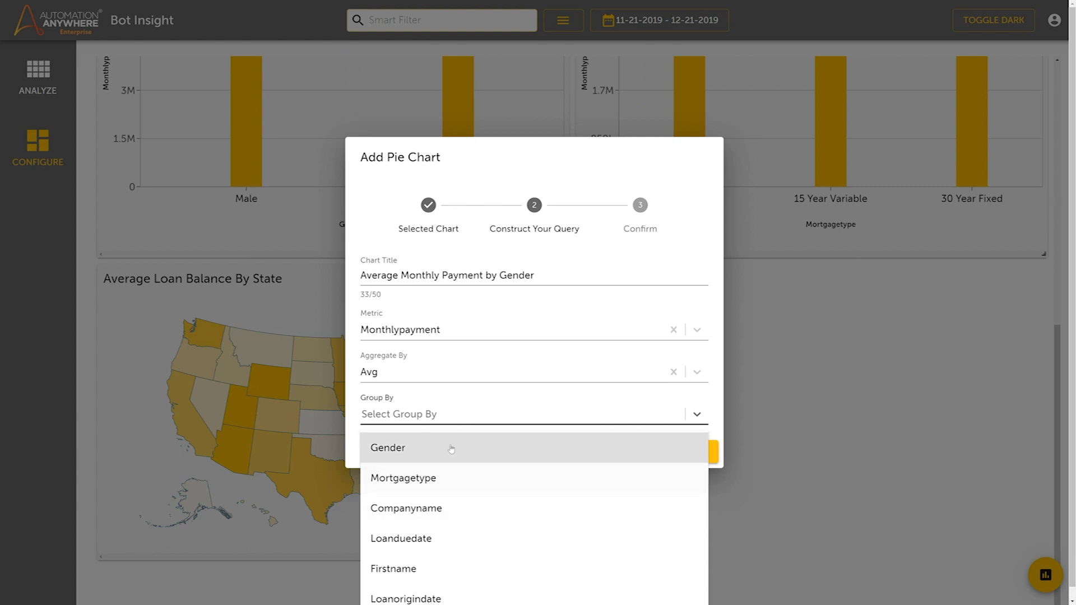
left_click(452, 448)
left_click(704, 451)
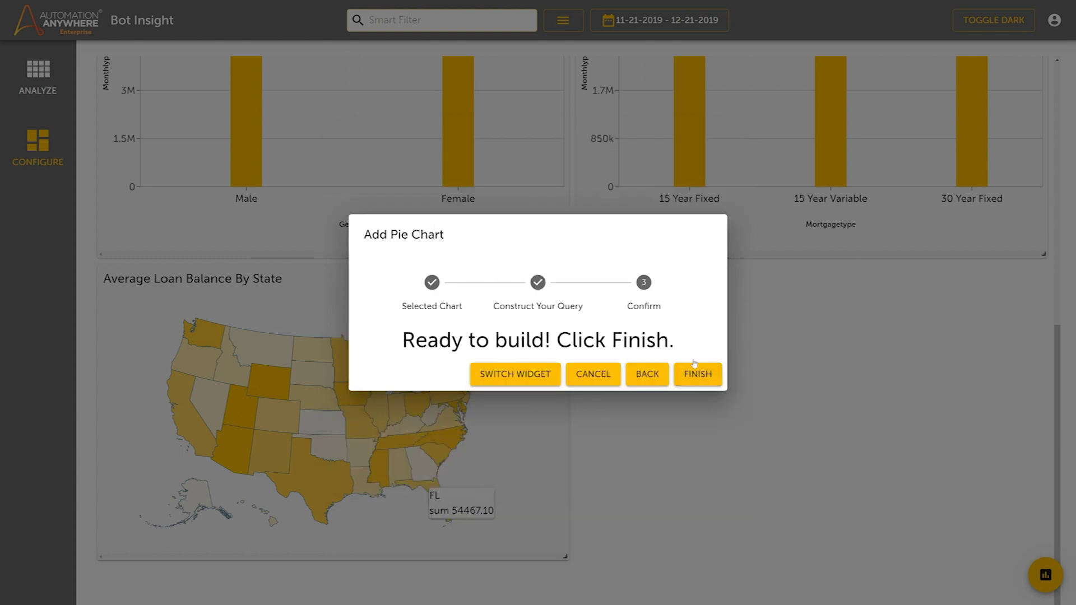
left_click(699, 375)
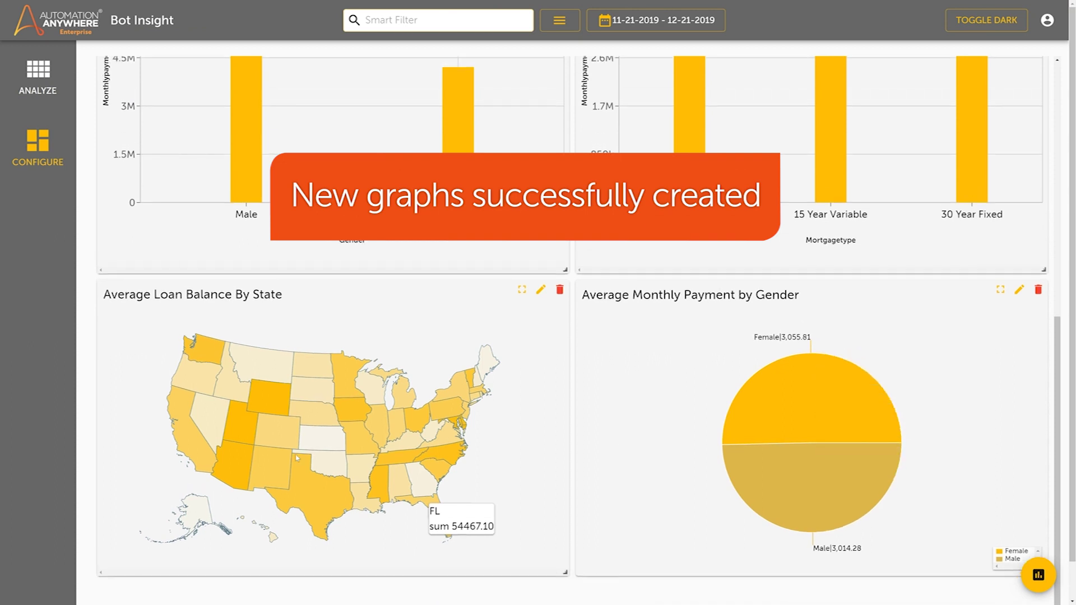
Edit the map to average Loanbalance grouped by State
left_click(541, 275)
left_click(507, 412)
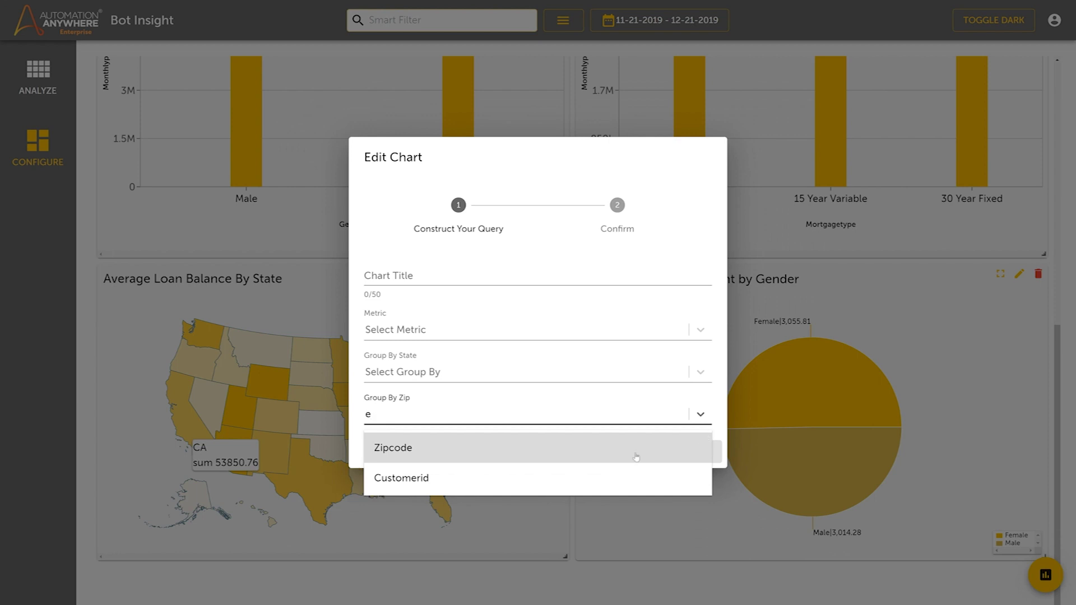
left_click(543, 378)
left_click(521, 329)
left_click(516, 363)
left_click(521, 354)
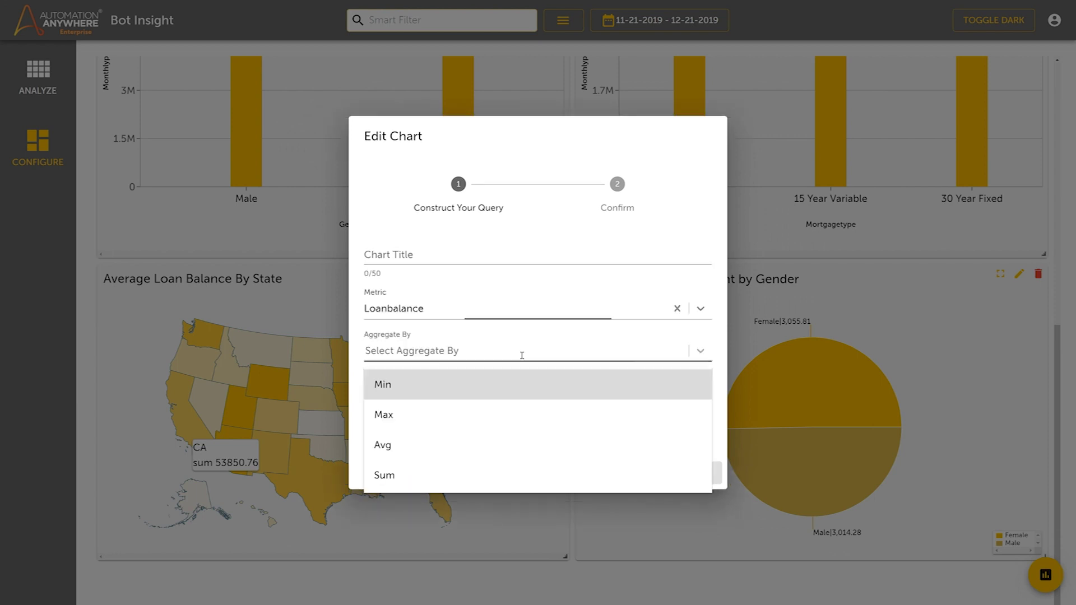
left_click(521, 444)
left_click(537, 392)
Group zip-level detail by Zipcode and retitle the map 'Average Loan Balance by State'
left_click(579, 433)
left_click(579, 467)
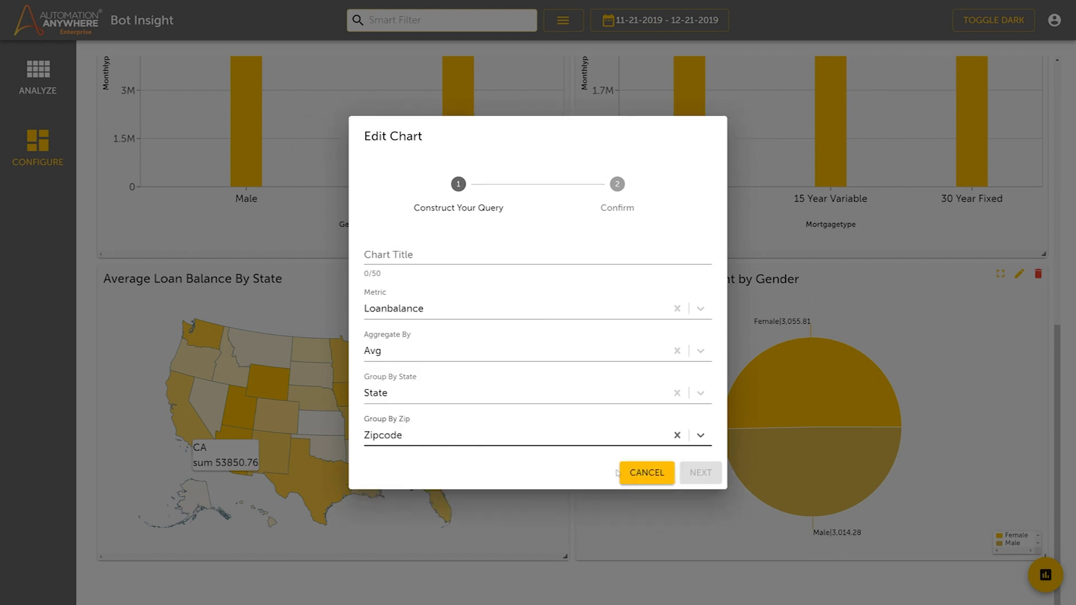
left_click(588, 435)
left_click(596, 467)
left_click(428, 252)
type("Average Loan Balance by Sta")
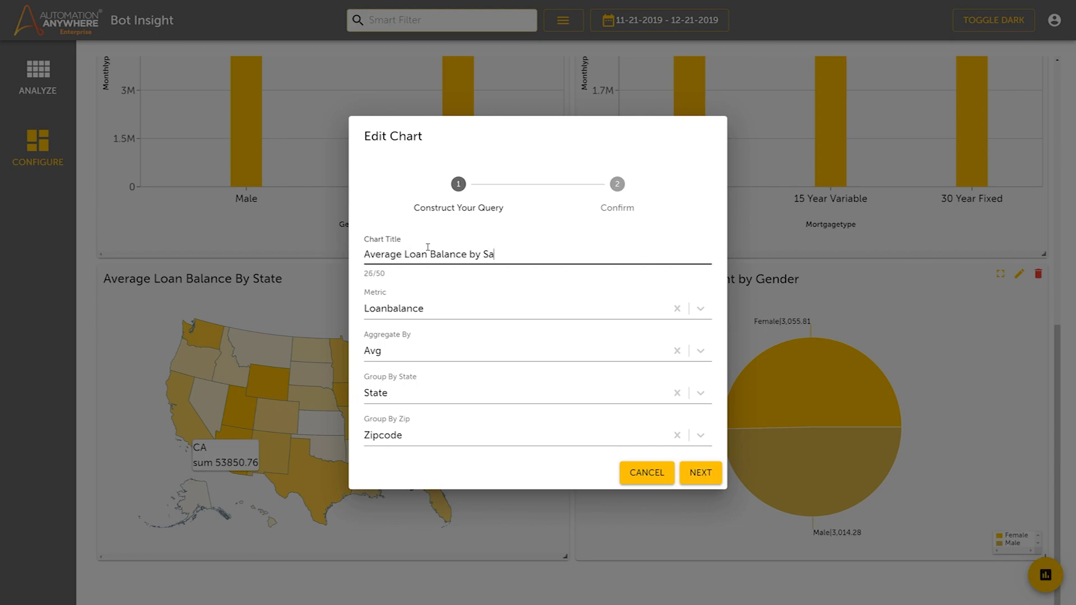
type("te")
left_click(701, 472)
left_click(700, 376)
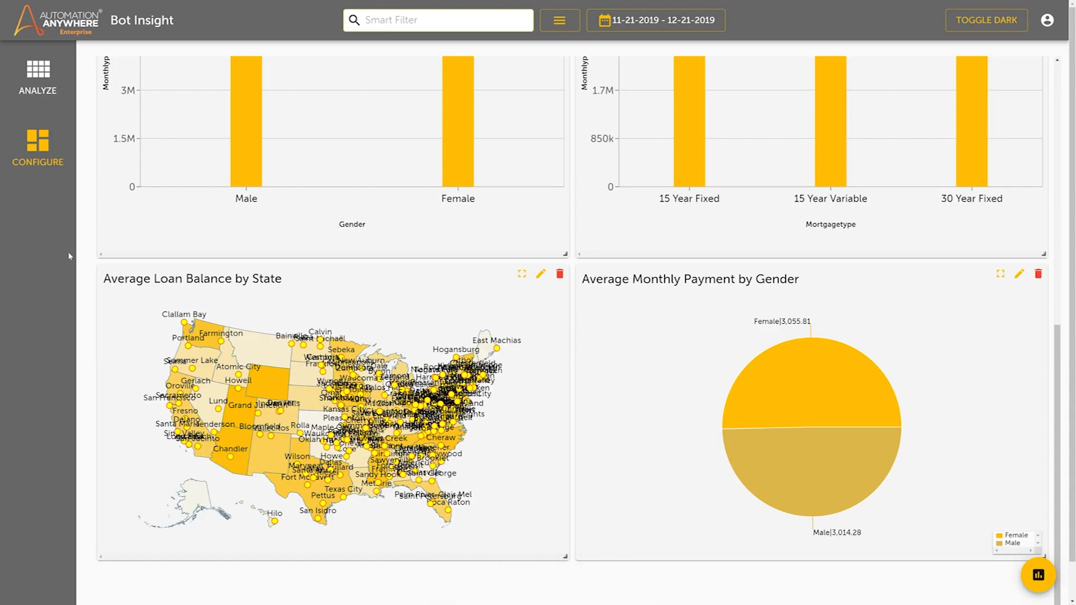